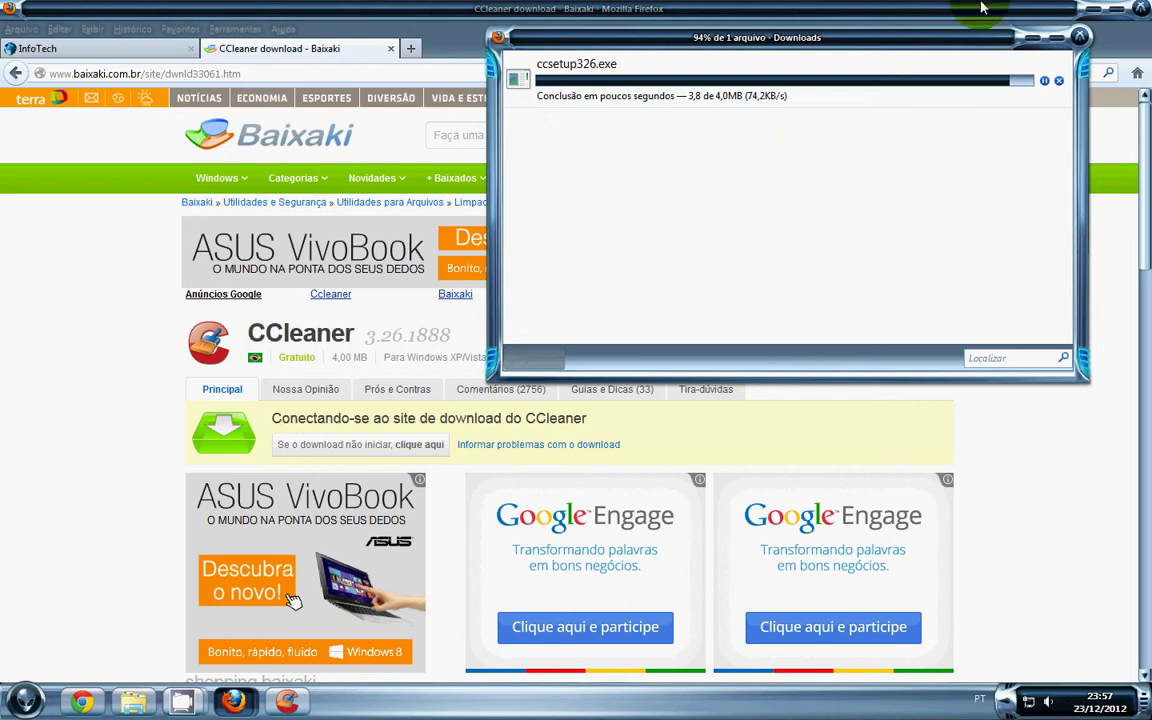
# Step: Minimize the browser, launch the downloaded ccsetup326.exe installer and close the Downloads window
pyautogui.click(1093, 12)
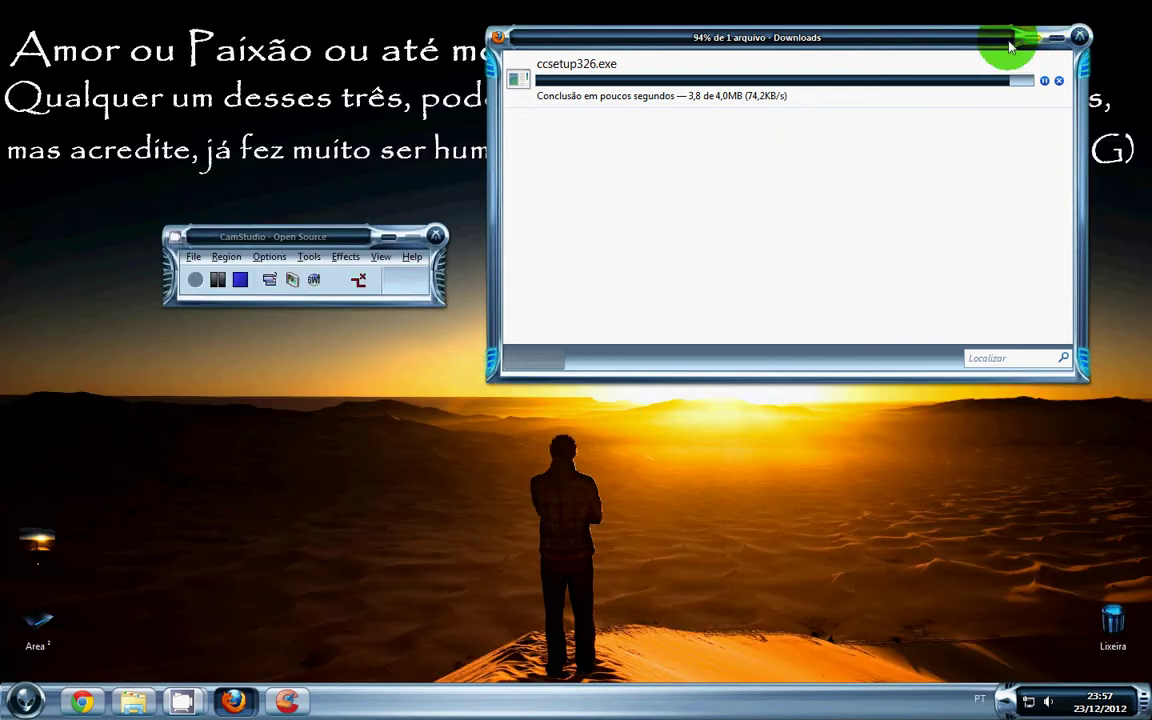
pyautogui.moveTo(955, 65); pyautogui.dragTo(870, 205)
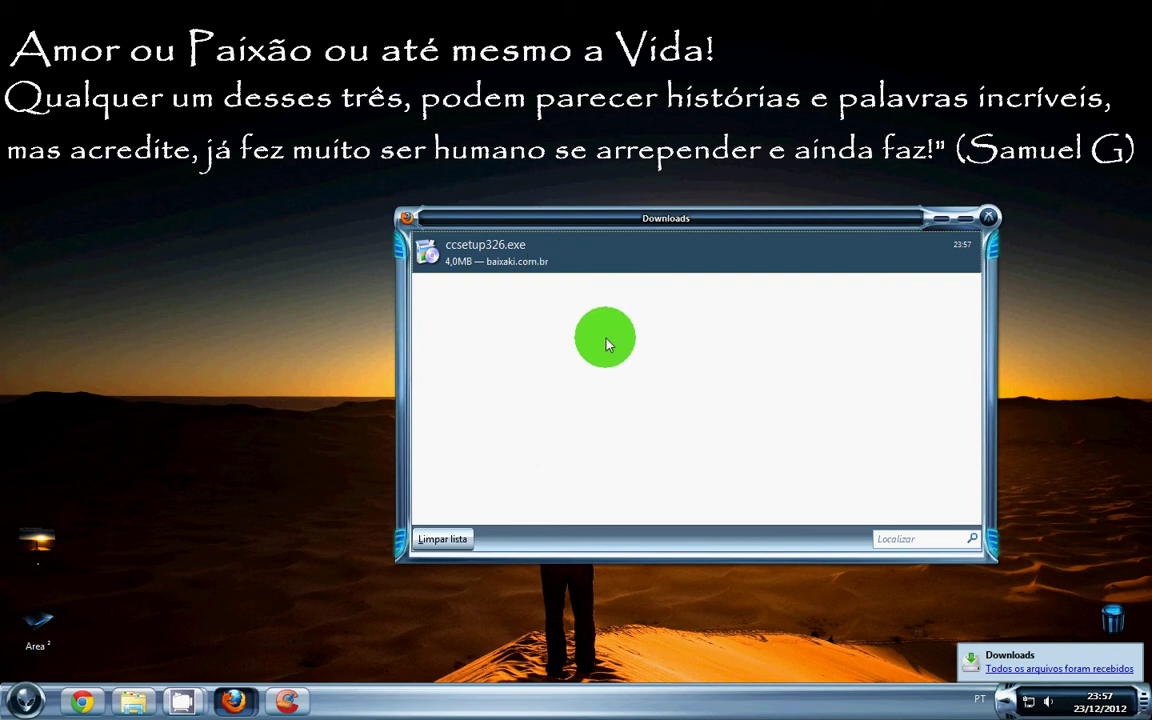
pyautogui.click(648, 374)
pyautogui.click(988, 217)
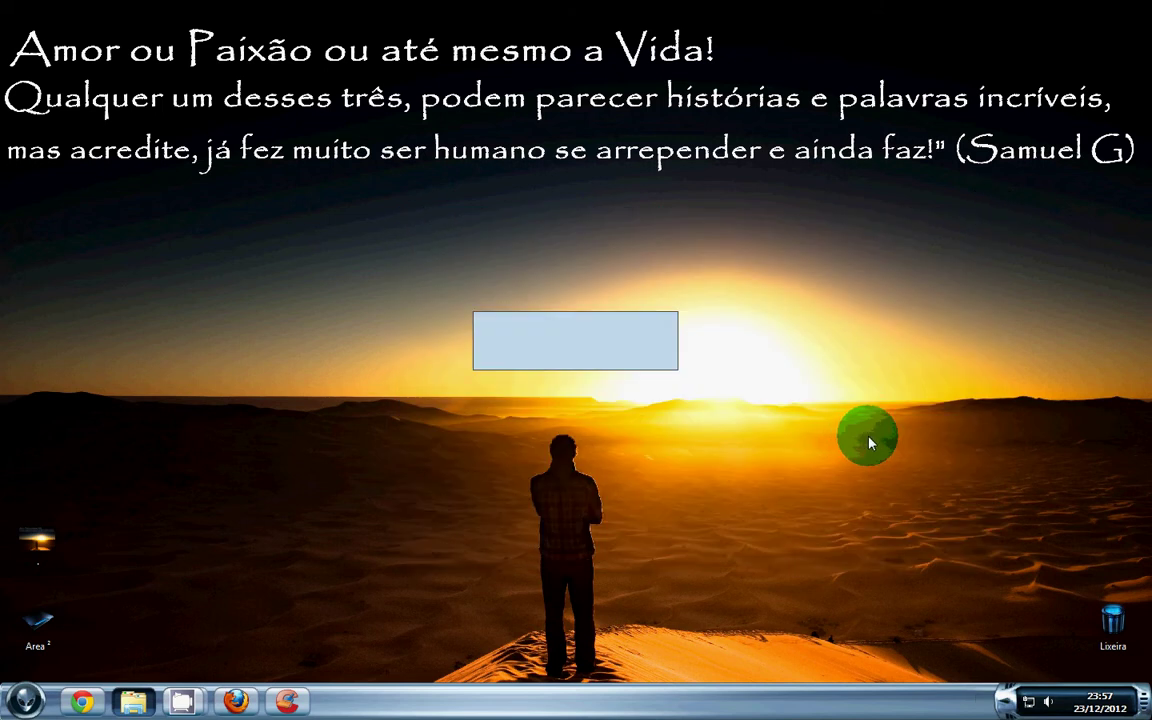
pyautogui.click(612, 394)
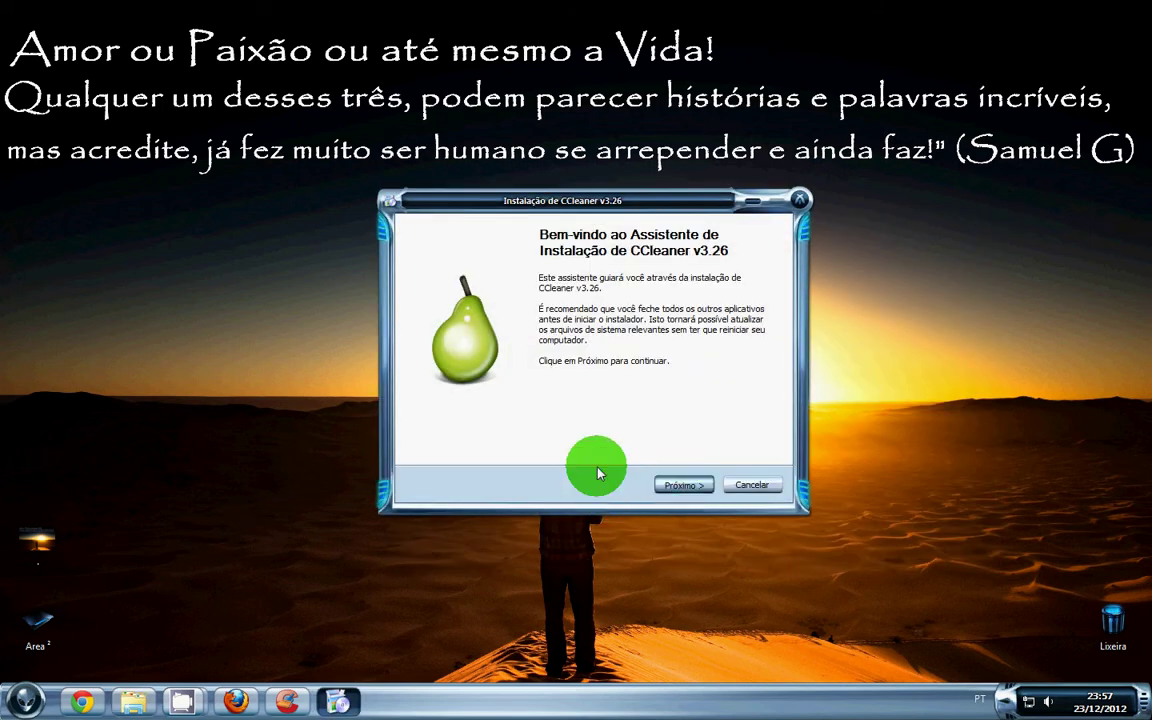
# Step: Accept the CCleaner v3.26 licence agreement to reach the installation options, and cancel the setup
pyautogui.click(681, 485)
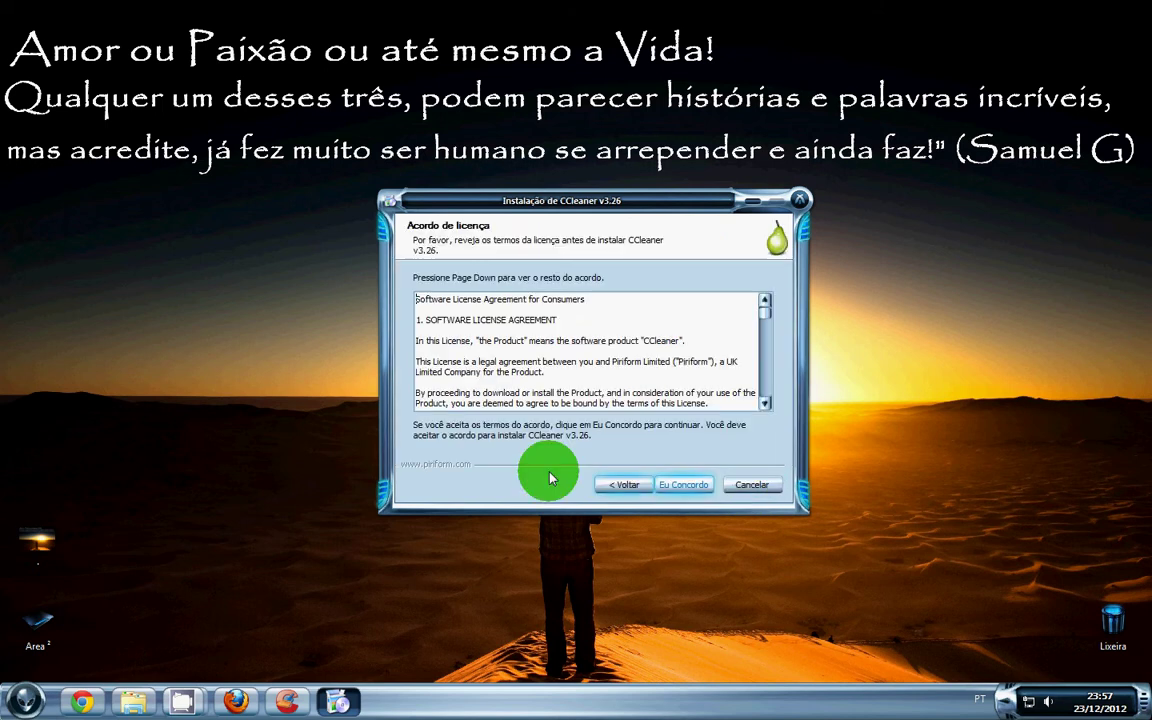
pyautogui.click(683, 485)
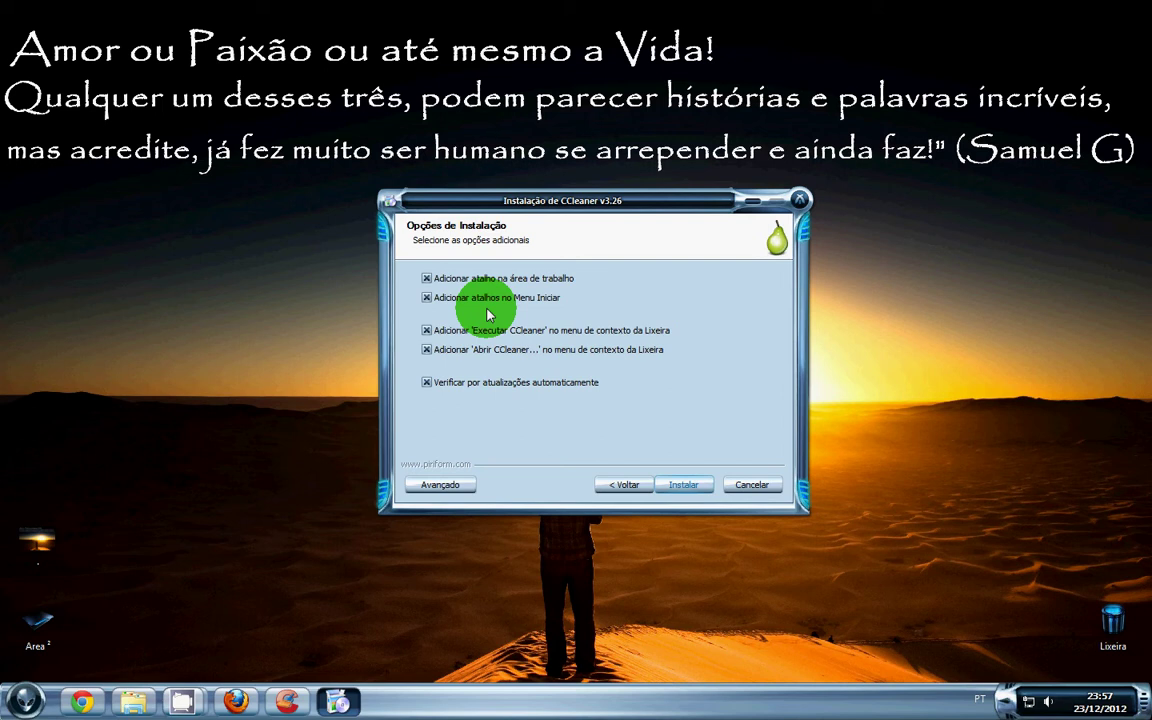
pyautogui.click(754, 484)
pyautogui.click(655, 416)
# Step: Switch to the already installed CCleaner and run the cleanup on the checked items, confirming permanent file removal
pyautogui.click(287, 703)
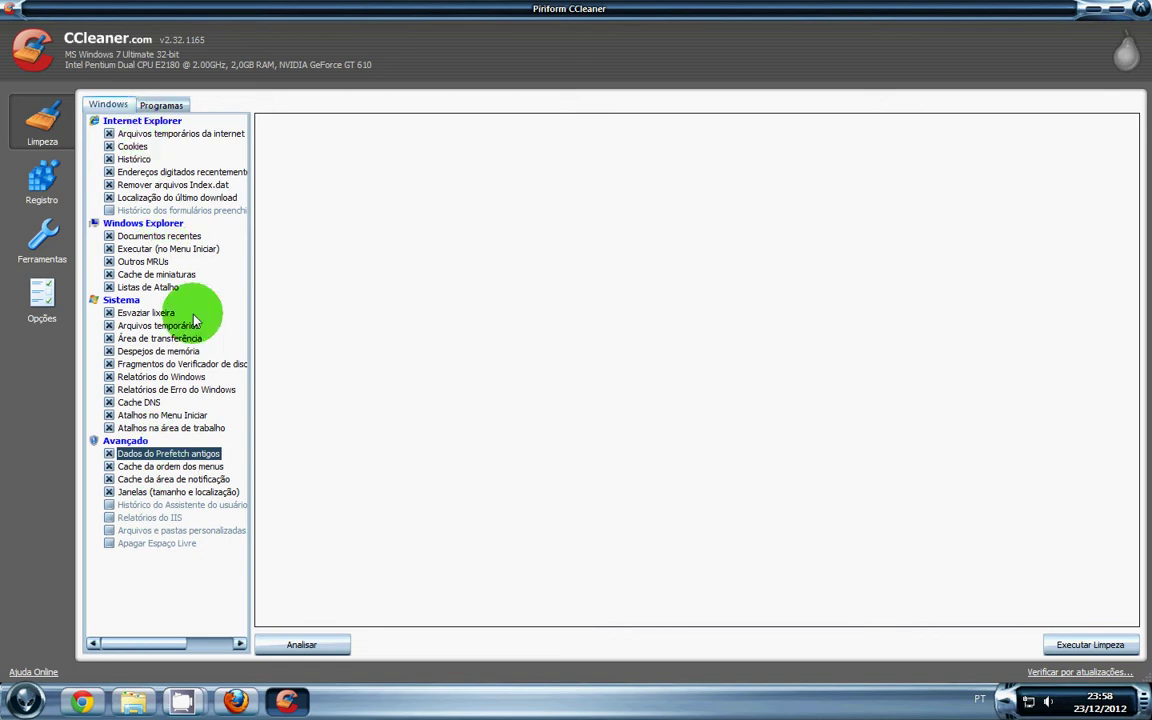
pyautogui.click(1088, 644)
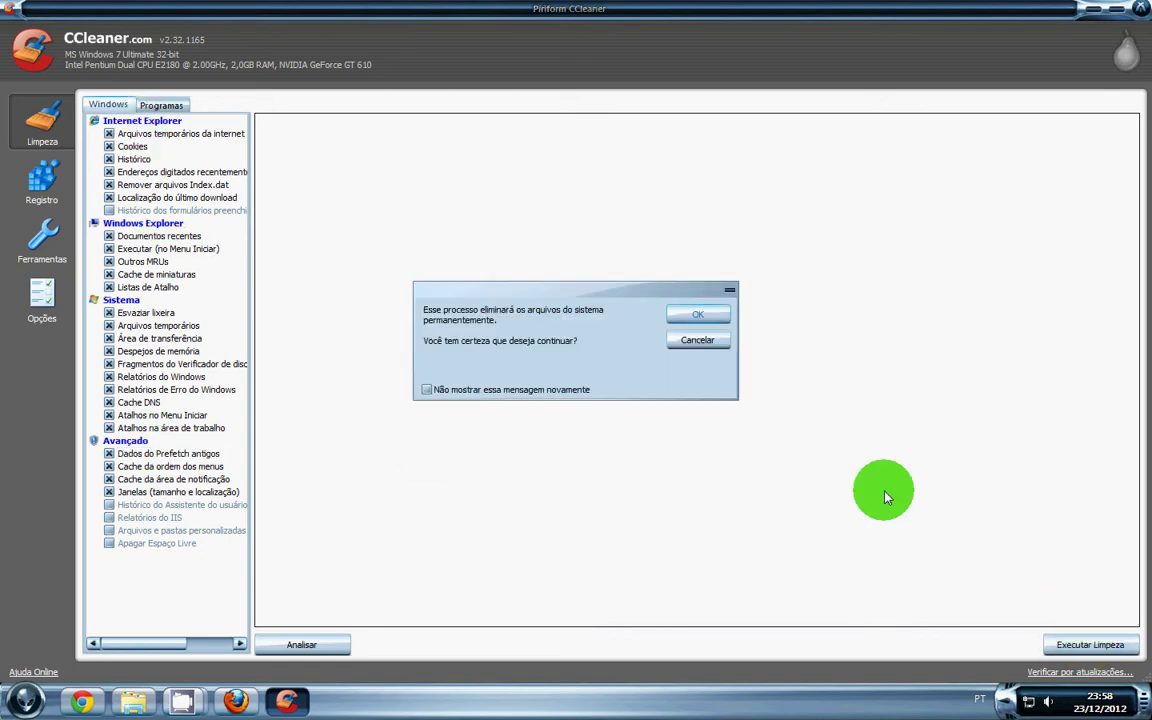
pyautogui.click(688, 310)
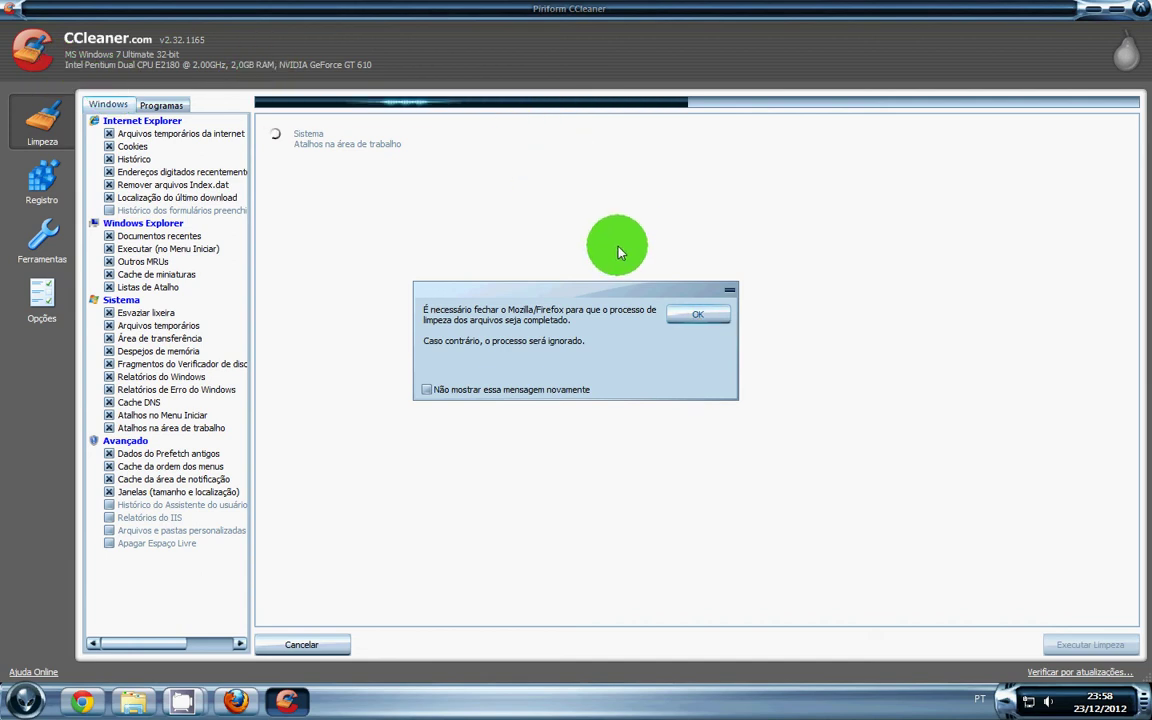
pyautogui.click(676, 320)
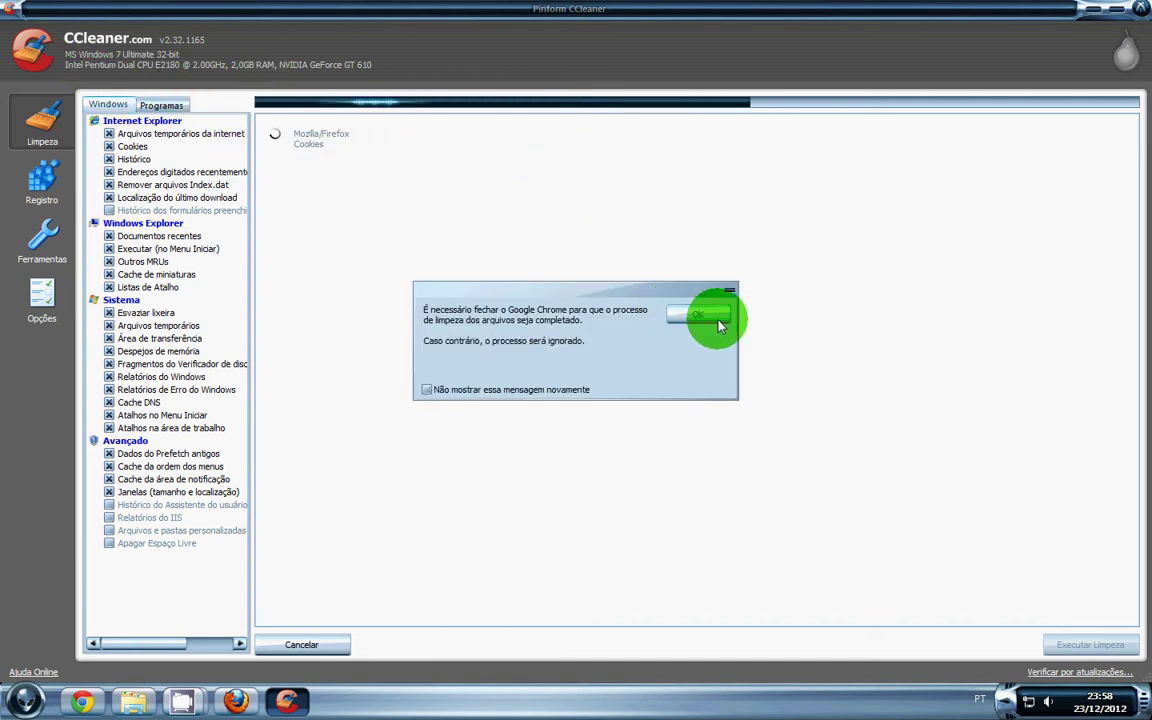
pyautogui.click(710, 318)
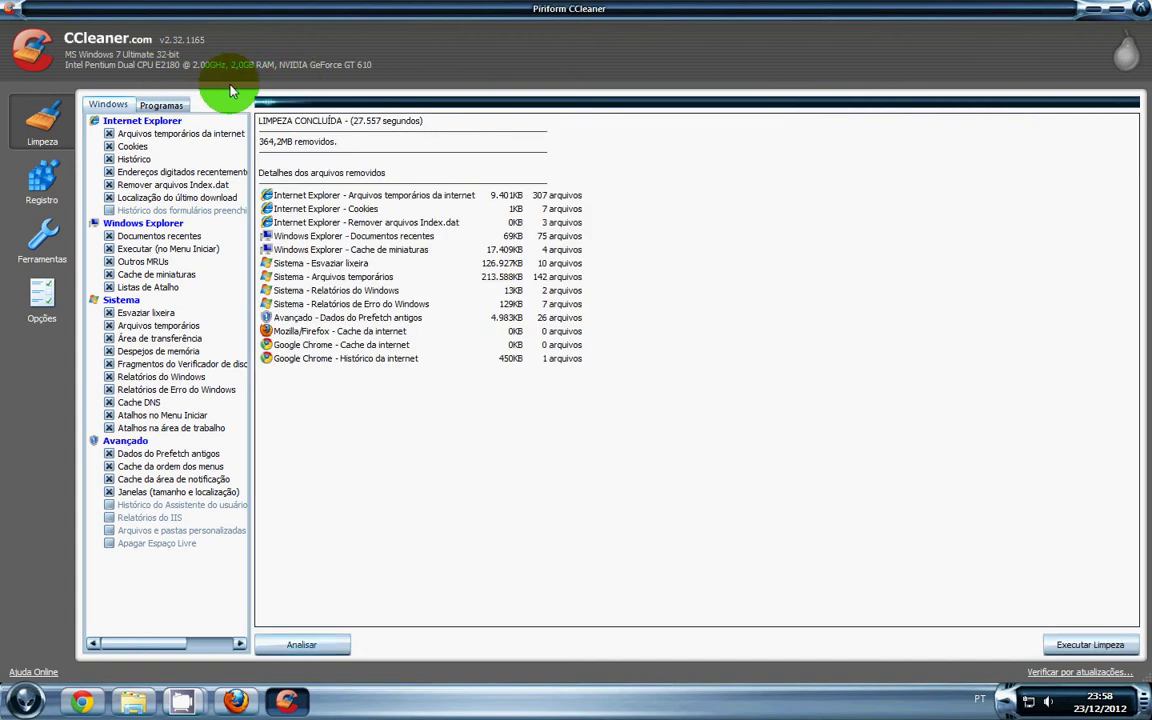
# Step: Scan the registry for errors and fix all the selected ones without making a backup copy of the changes
pyautogui.click(30, 188)
pyautogui.click(300, 640)
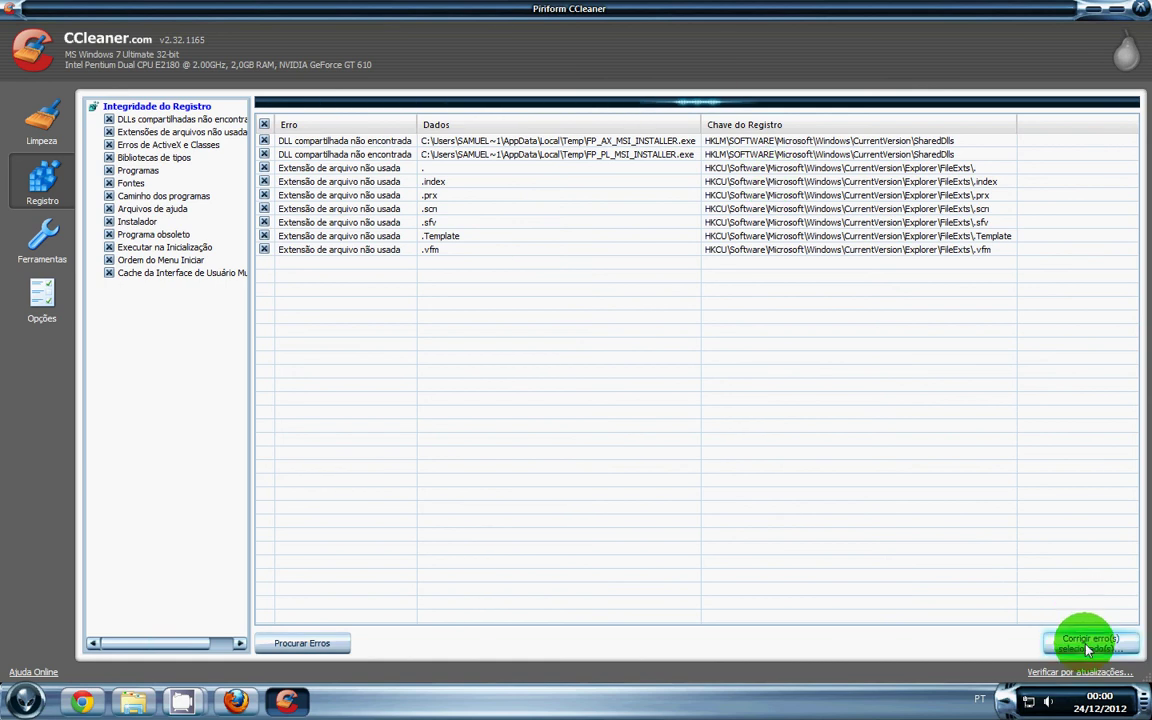
pyautogui.click(1085, 641)
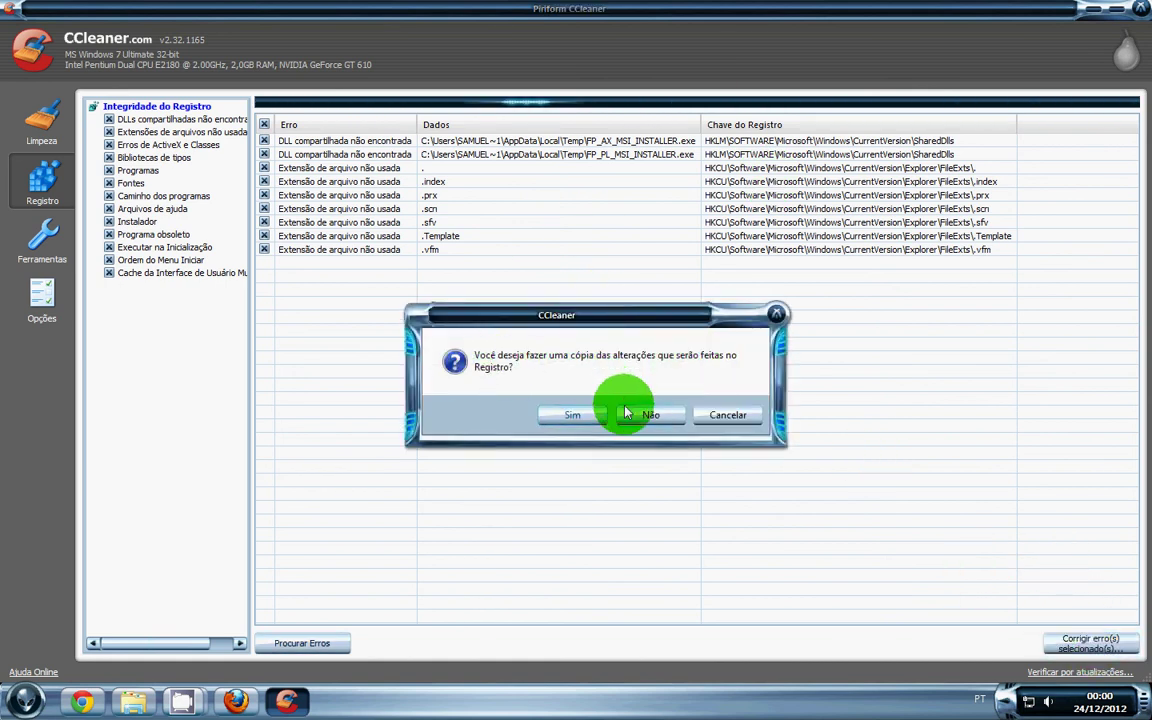
pyautogui.click(652, 416)
pyautogui.click(636, 425)
pyautogui.click(712, 420)
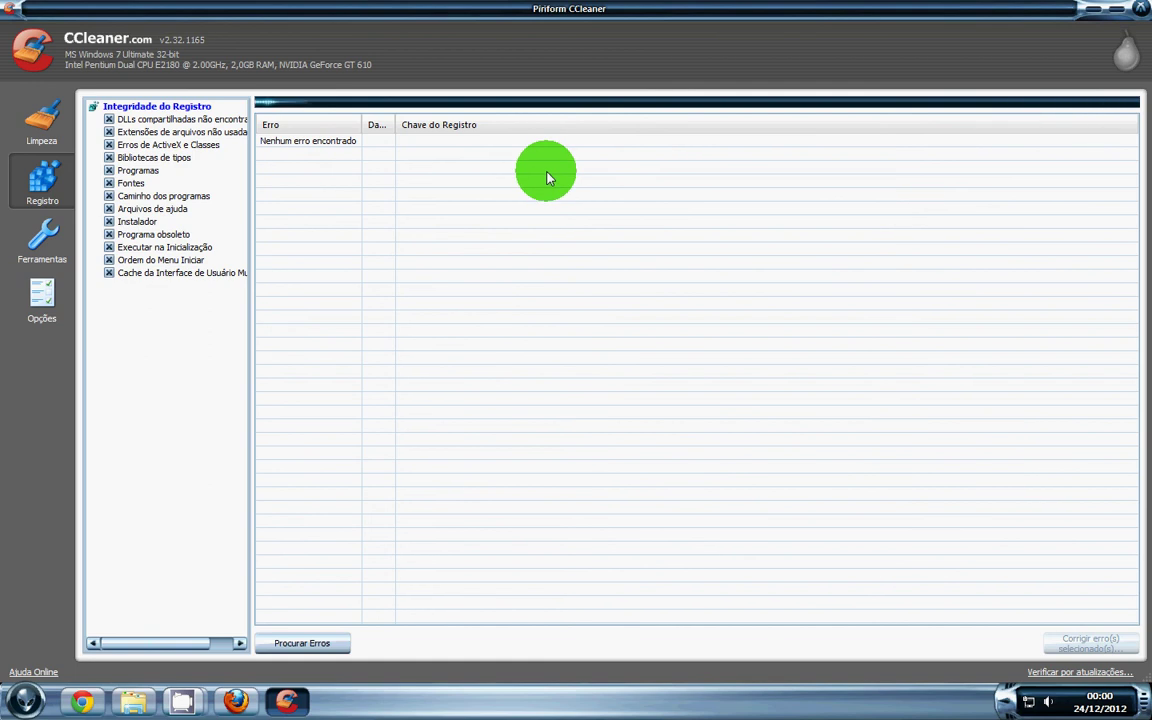
# Step: Examine the list of programs started with the system, the hidden notification-area icons and the program uninstall tool
pyautogui.click(30, 257)
pyautogui.click(146, 147)
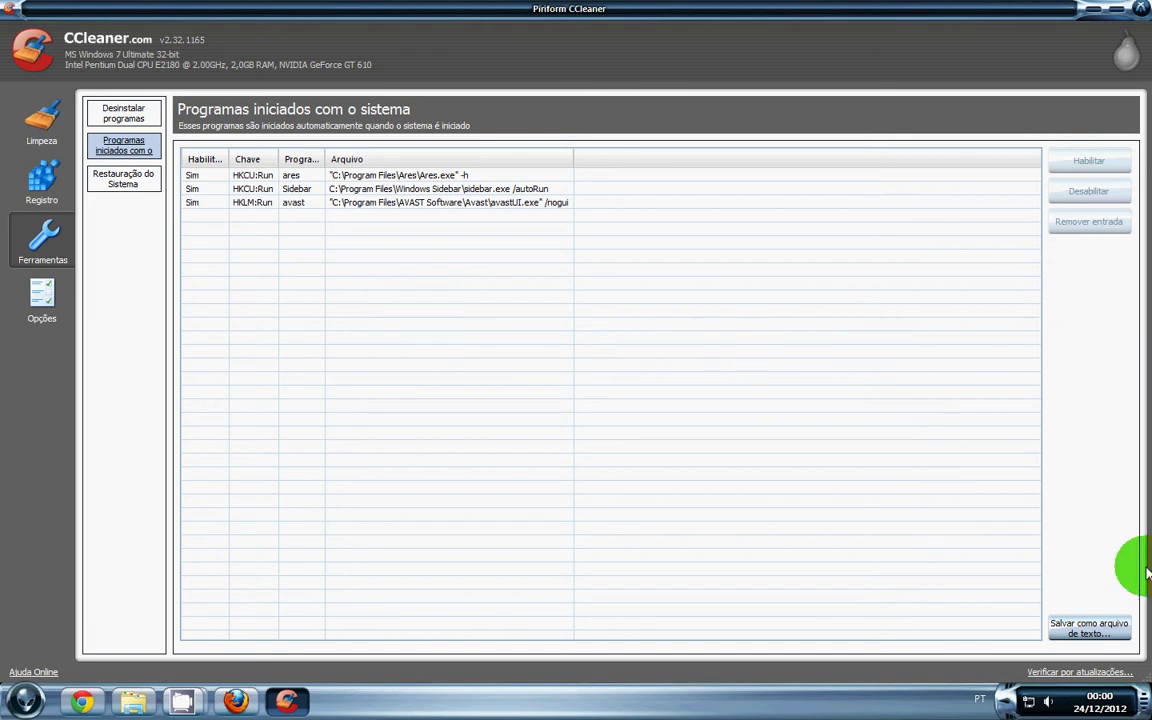
pyautogui.click(1007, 704)
pyautogui.click(864, 382)
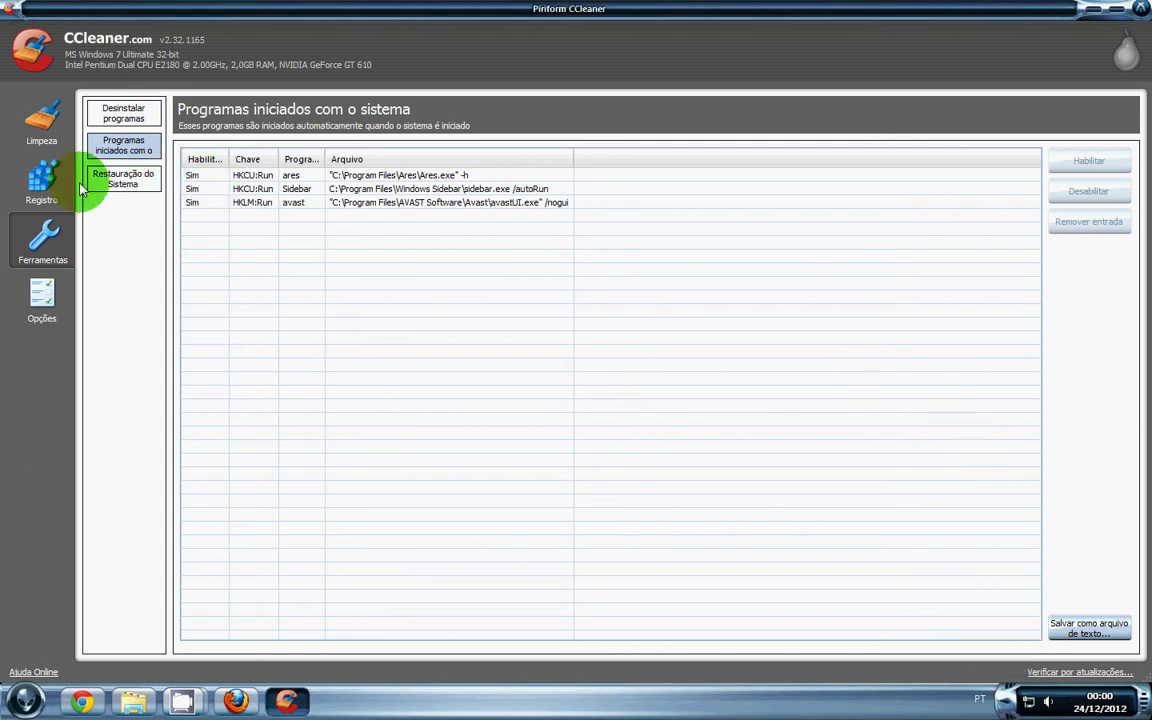
pyautogui.click(24, 170)
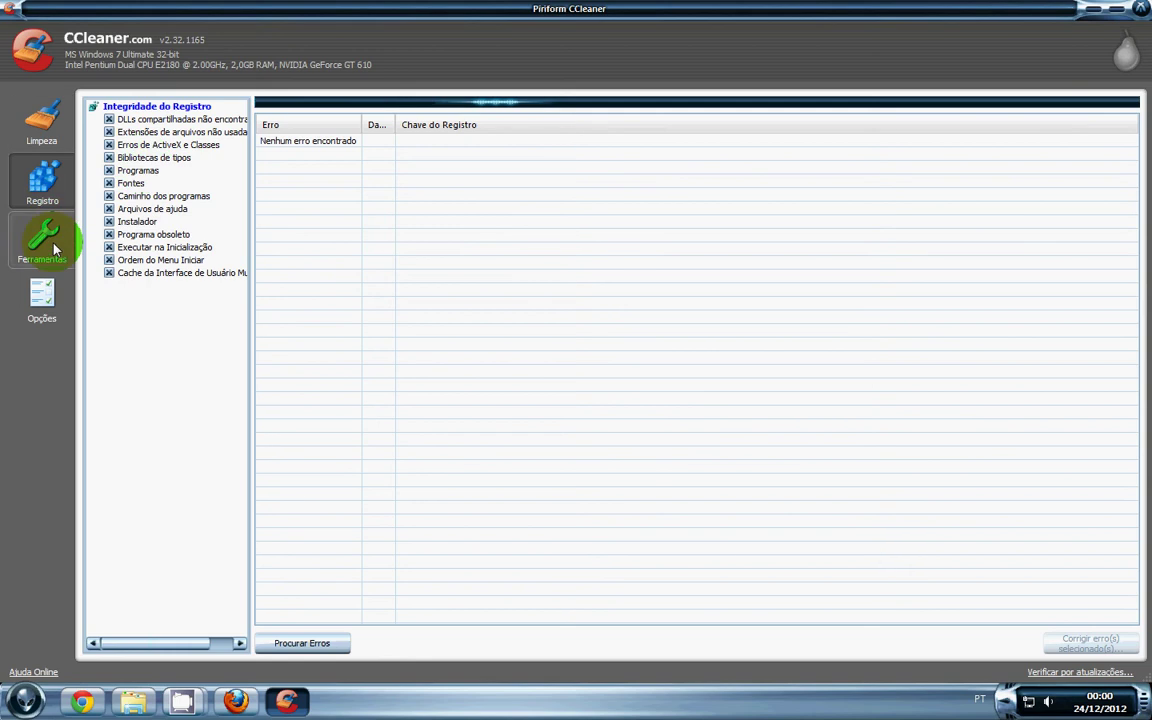
pyautogui.click(42, 245)
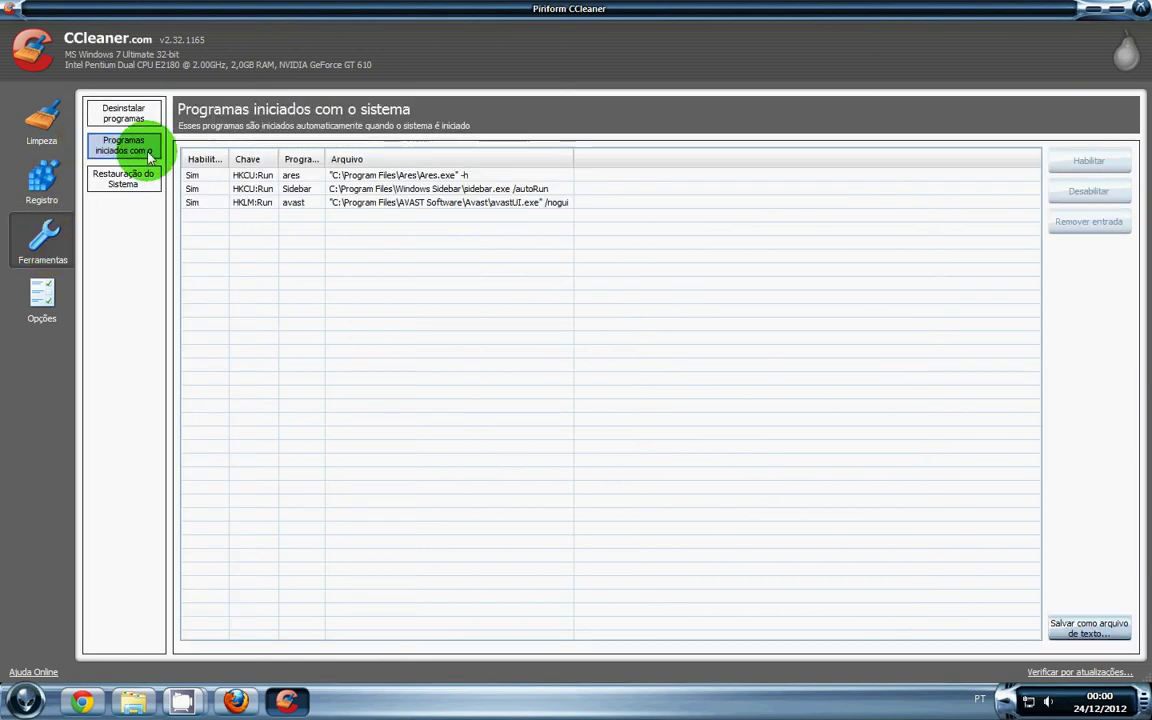
pyautogui.click(120, 112)
pyautogui.click(135, 148)
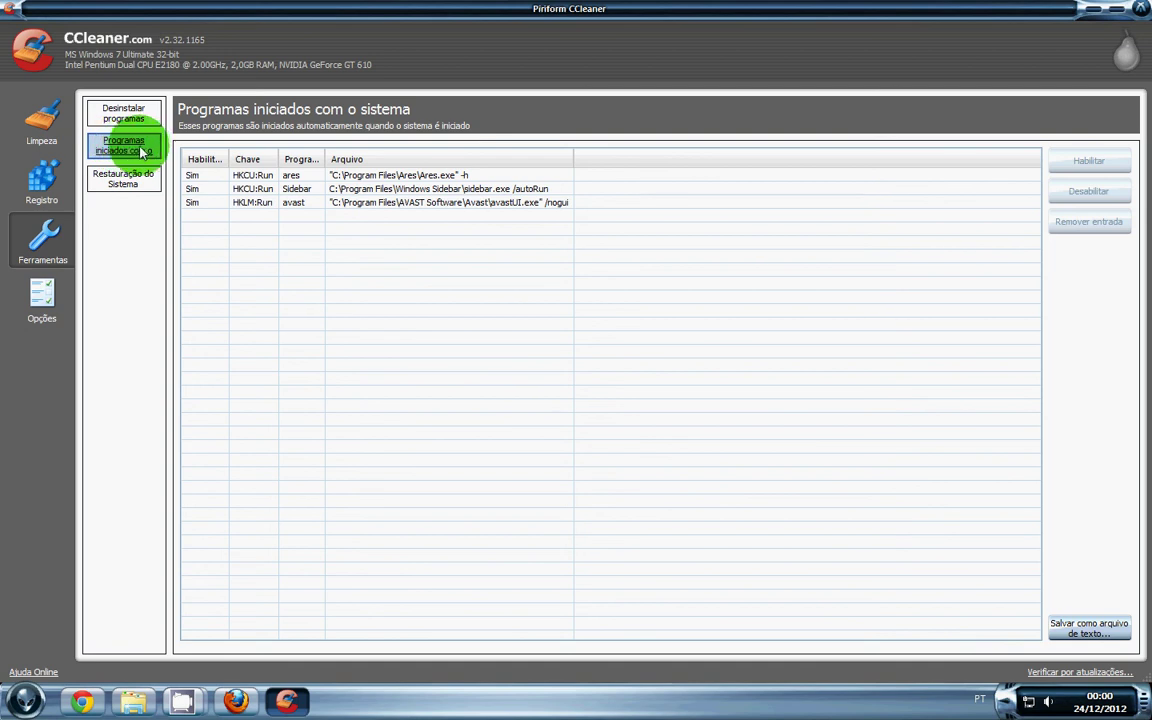
# Step: Remove the ares and Sidebar entries from the programs started with the system, keeping avast, and close CCleaner
pyautogui.moveTo(266, 322); pyautogui.dragTo(185, 66)
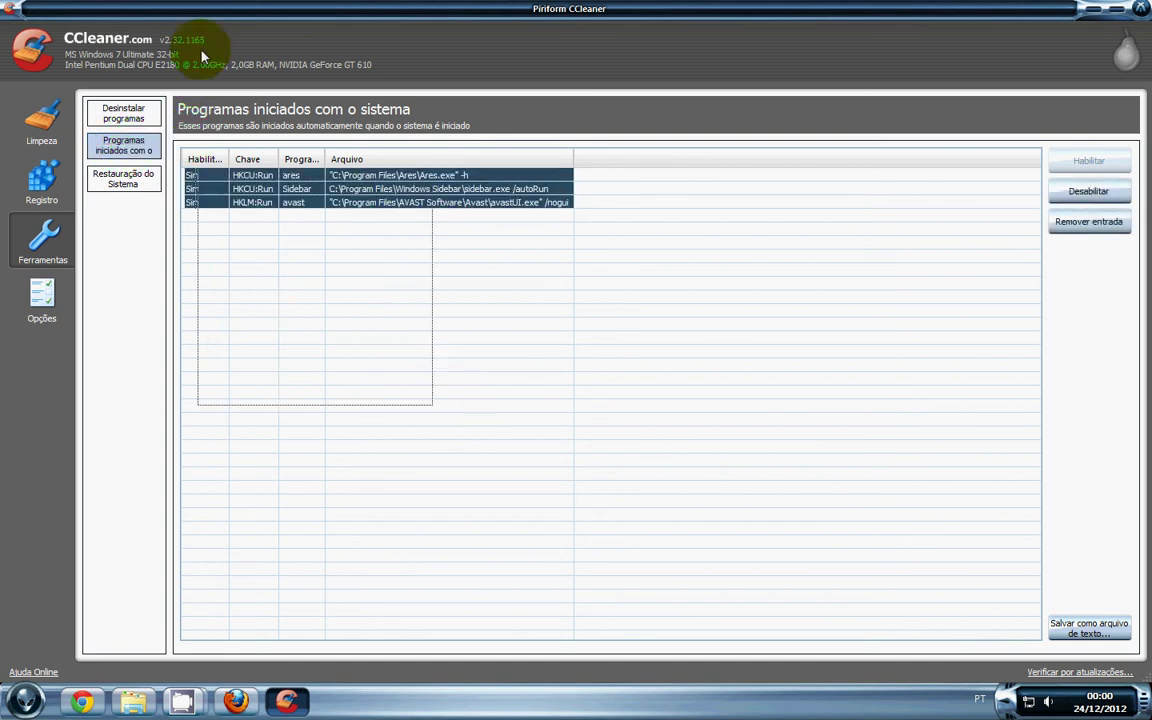
pyautogui.keyDown('ctrl'); pyautogui.click(295, 203); pyautogui.keyUp('ctrl')
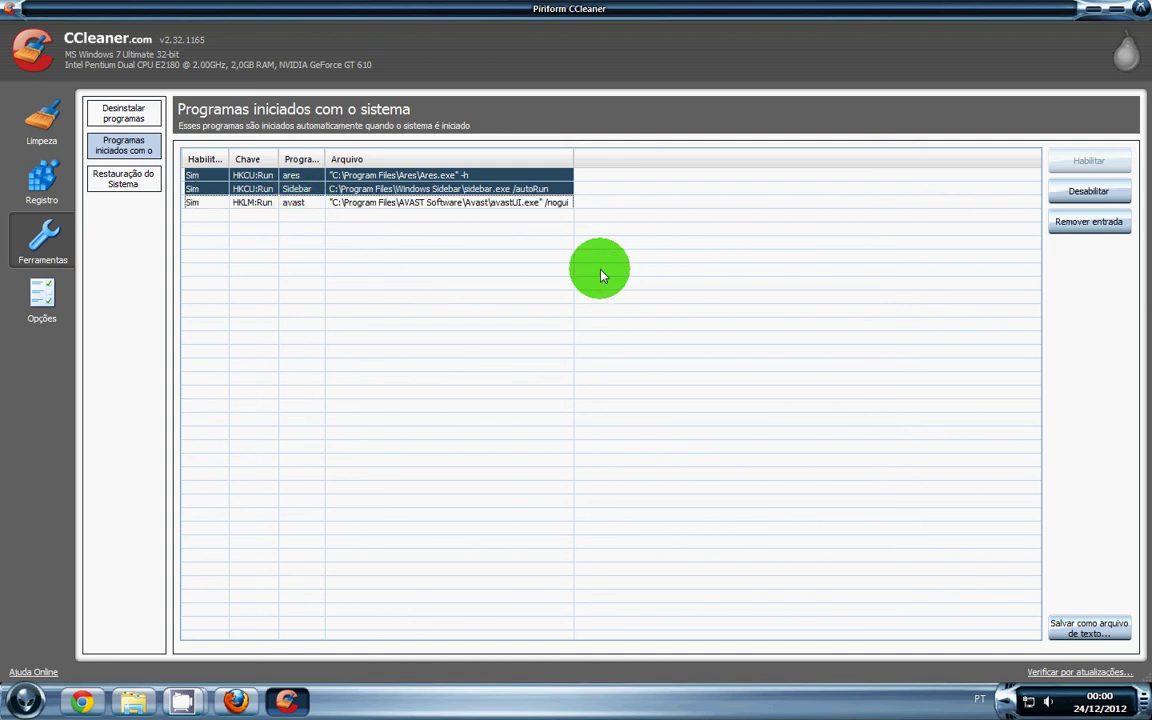
pyautogui.click(1105, 196)
pyautogui.click(1089, 223)
pyautogui.click(660, 425)
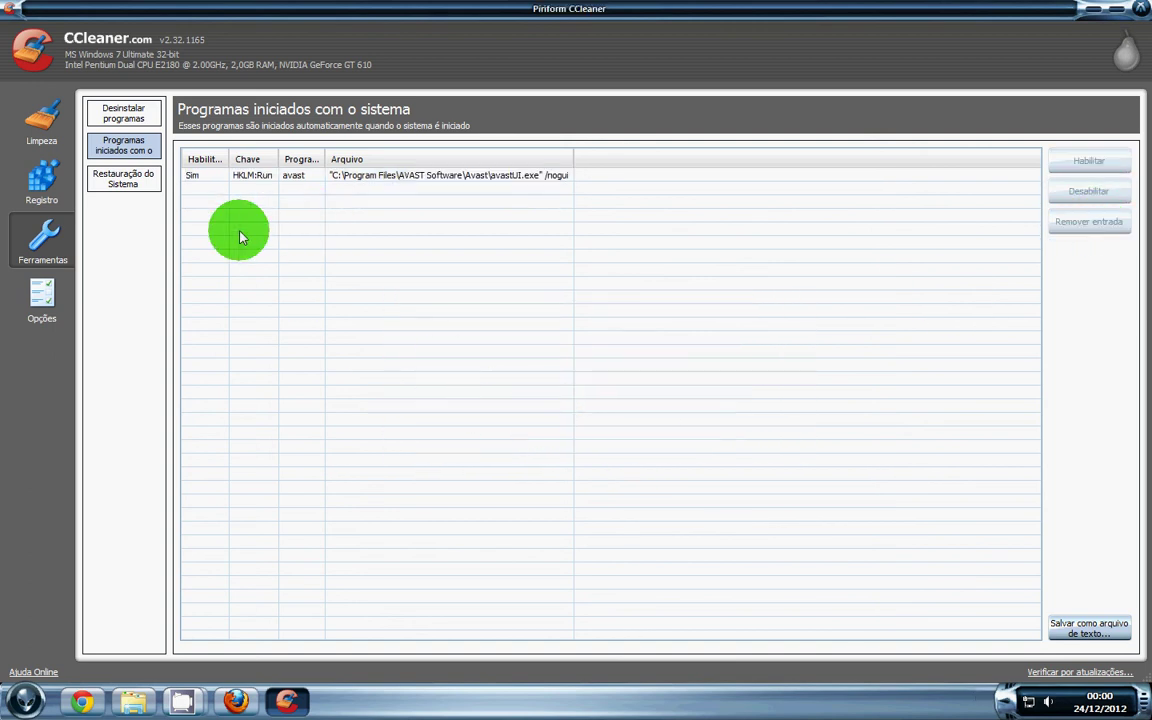
pyautogui.click(1140, 9)
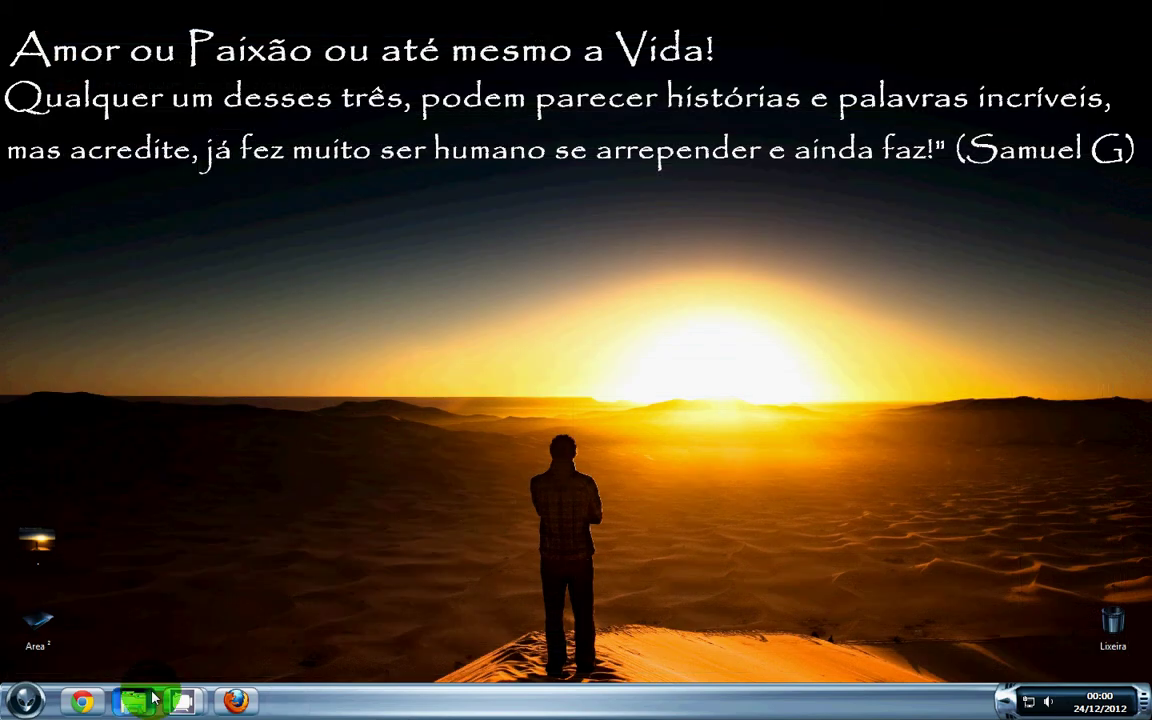